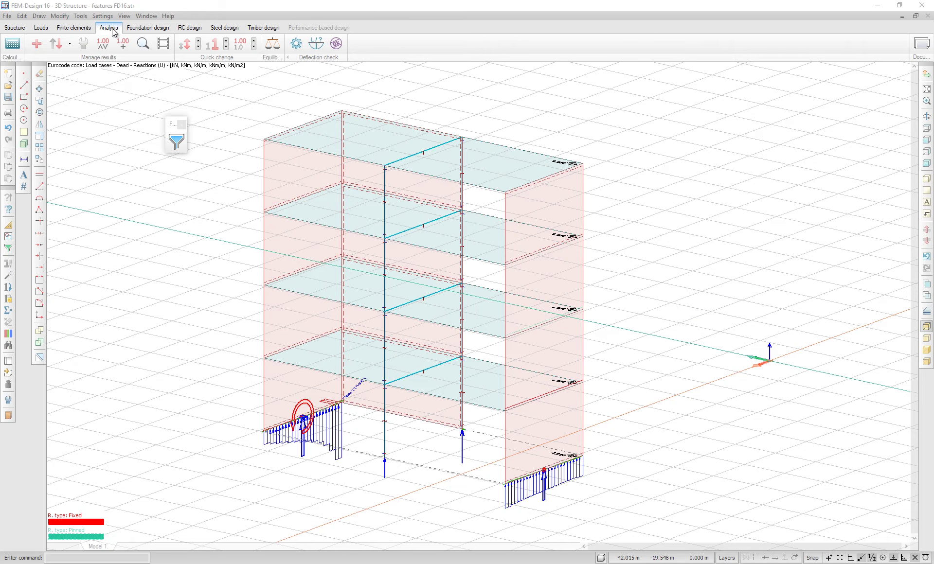
- Start a new result on Reactions, keeping the Ultimate load case type
left_click(31, 47)
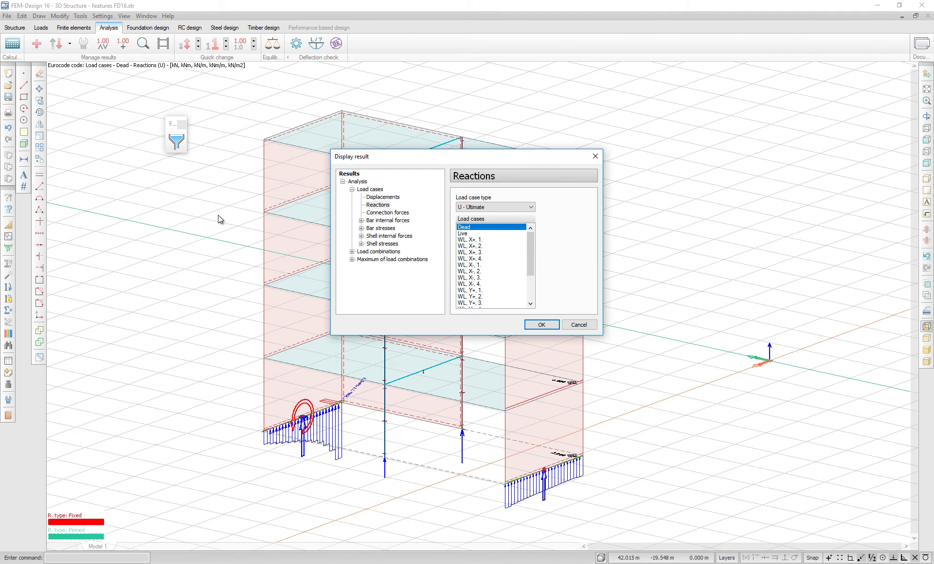
left_click(380, 212)
left_click(481, 208)
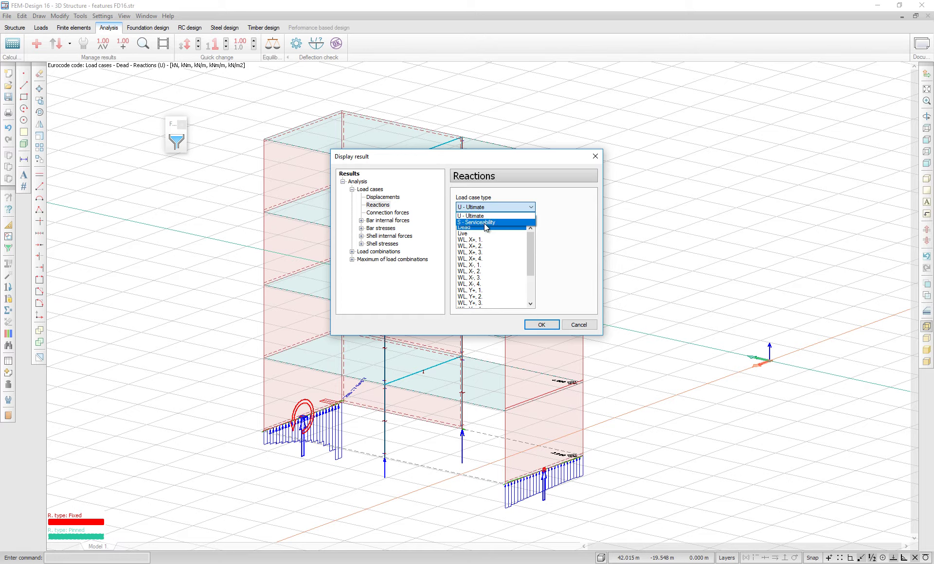
left_click(481, 217)
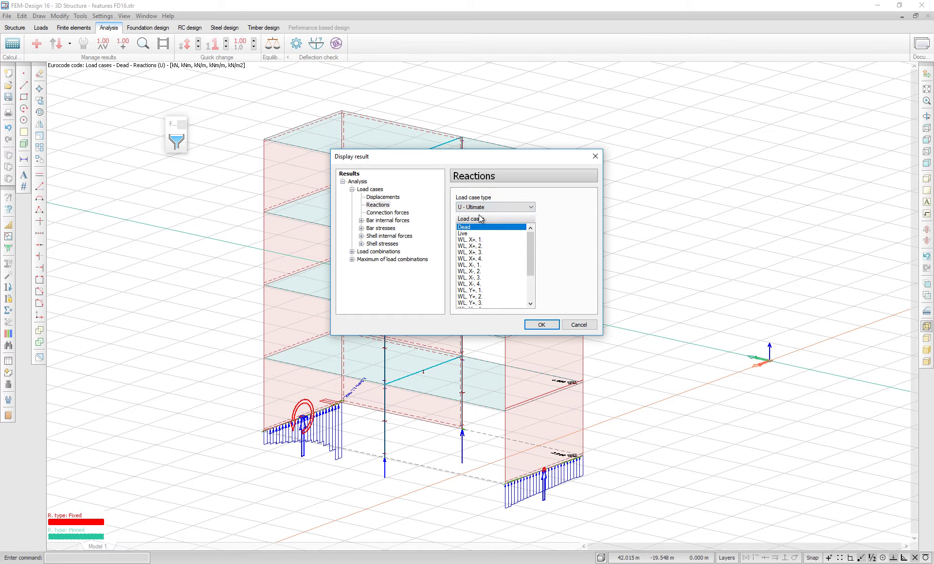
- Browse maximum-of-load-combination results (Connection forces, Overturning of walls), then close the dialog
left_click(364, 263)
left_click(381, 261)
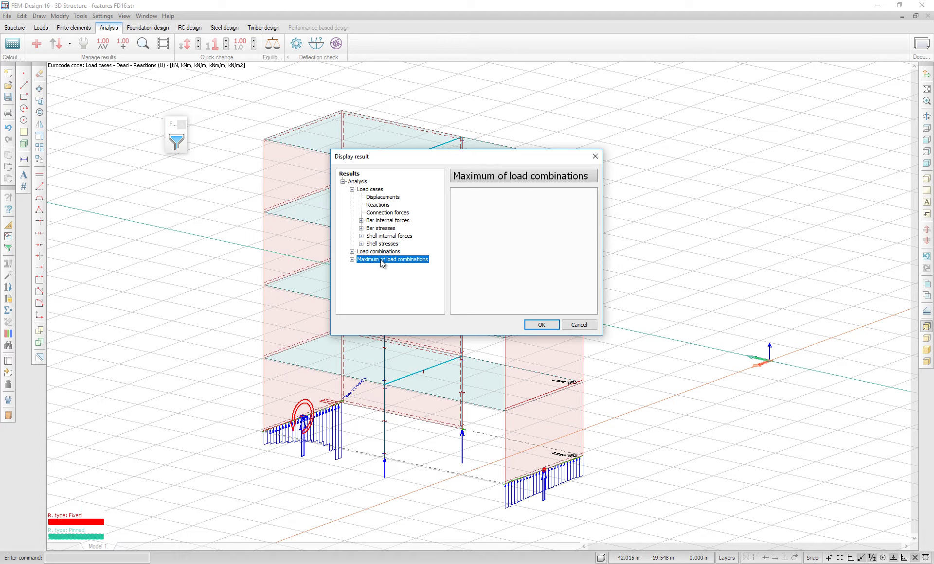
double_click(381, 261)
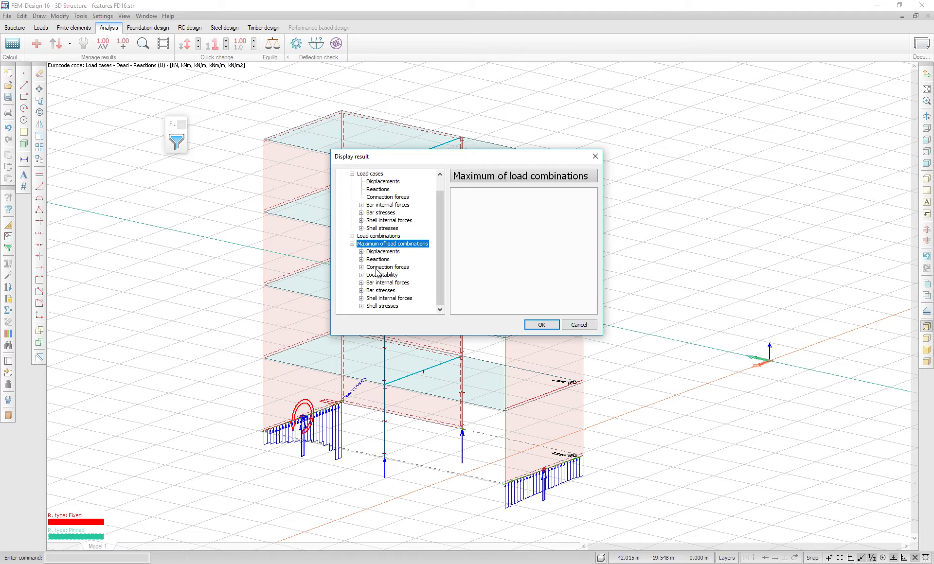
left_click(376, 269)
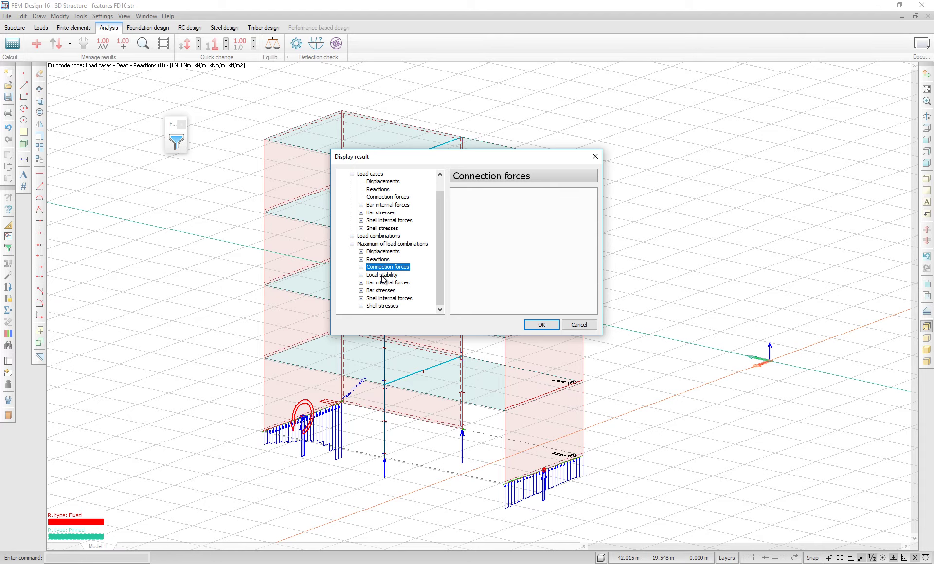
double_click(383, 278)
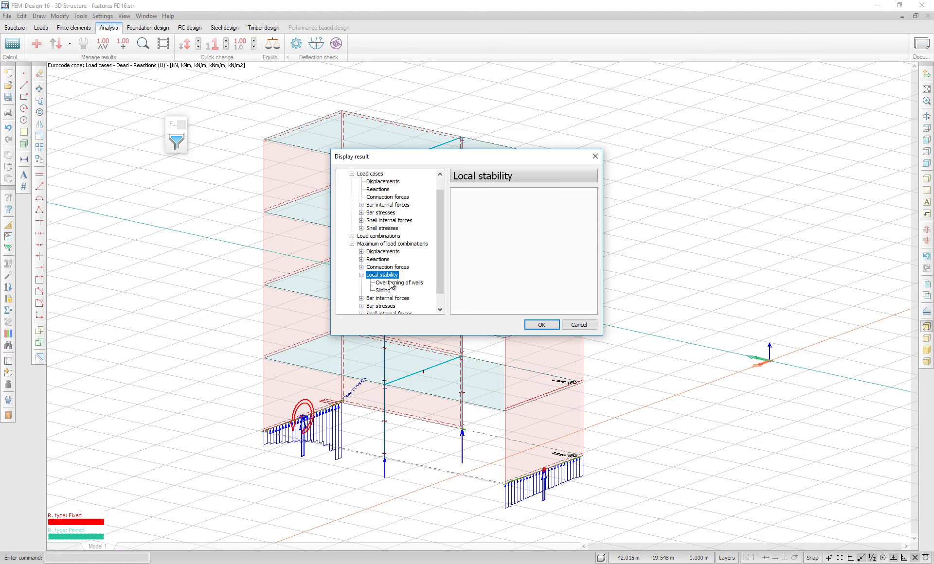
left_click(394, 283)
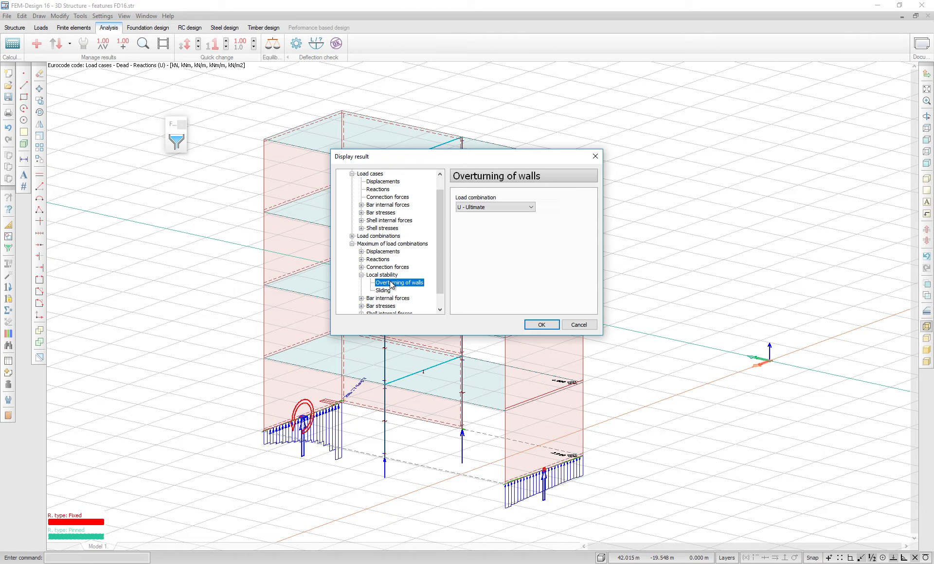
left_click(474, 207)
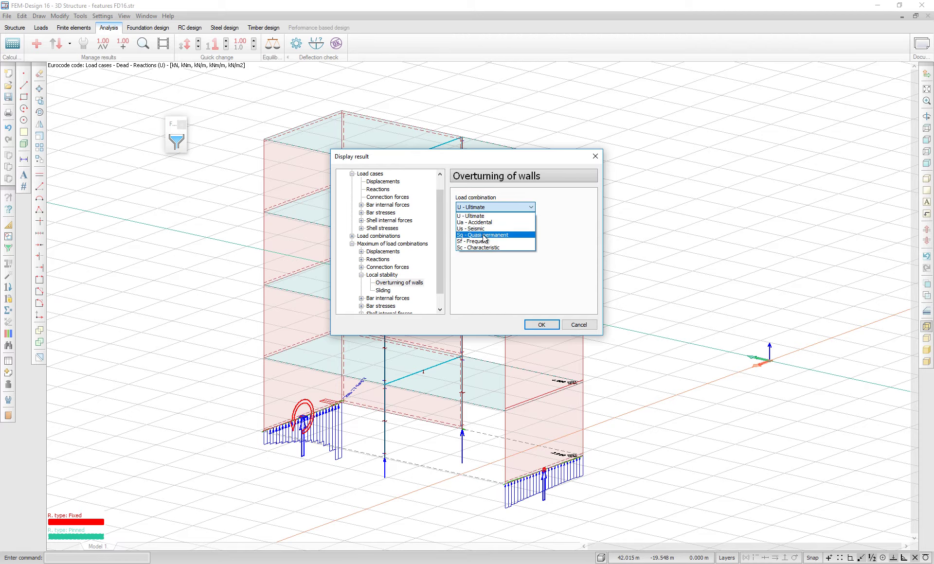
left_click(488, 261)
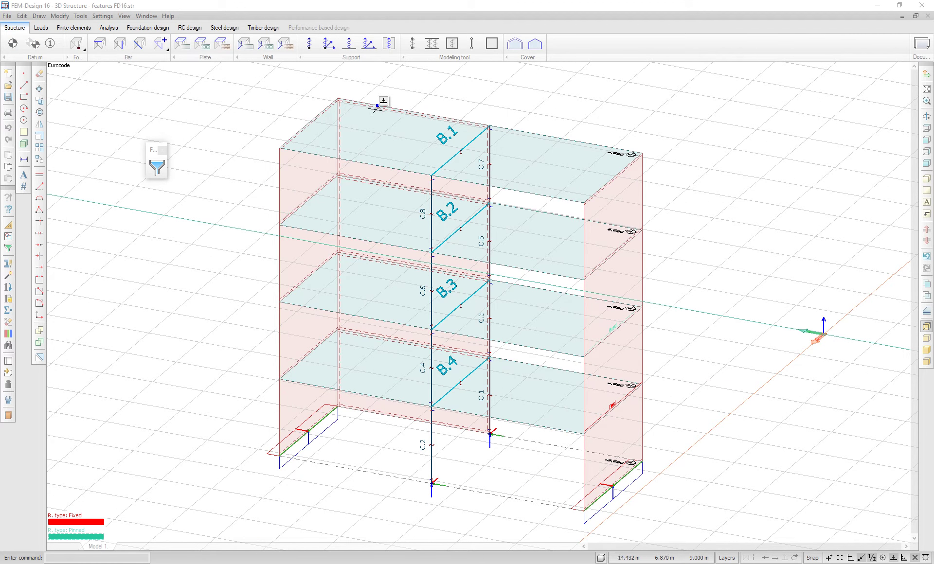
- Label displacement results with the global maximum value, then start Detailed result
left_click(111, 29)
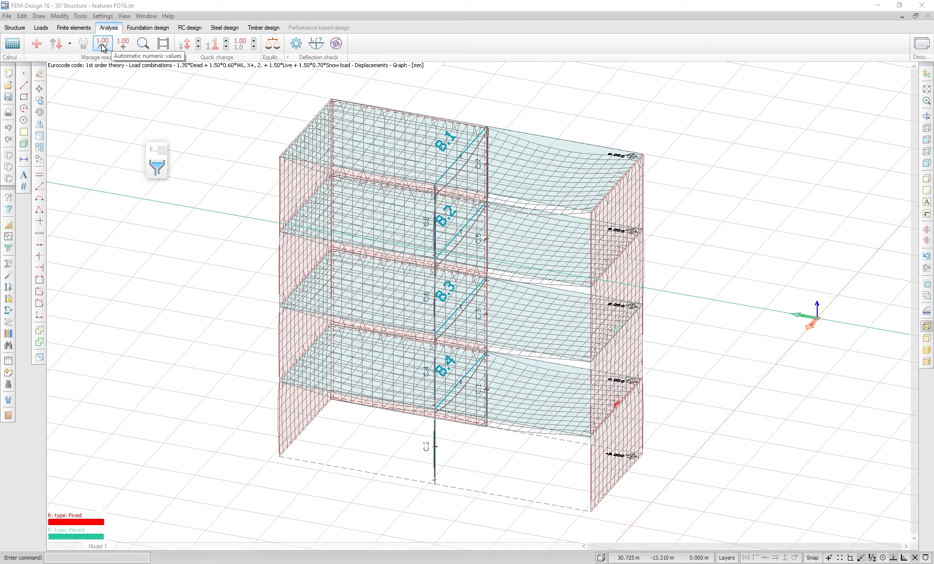
left_click(102, 45)
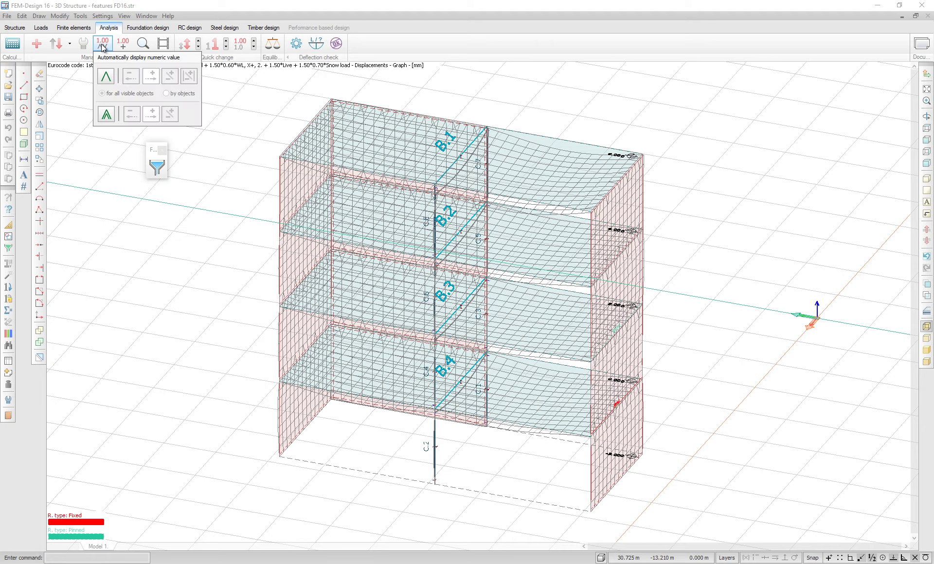
left_click(107, 76)
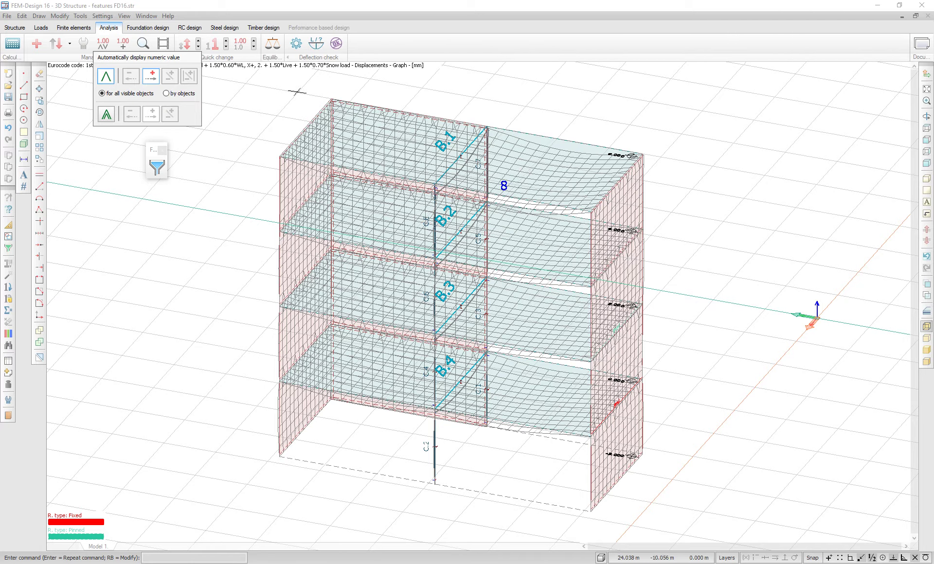
left_click(144, 45)
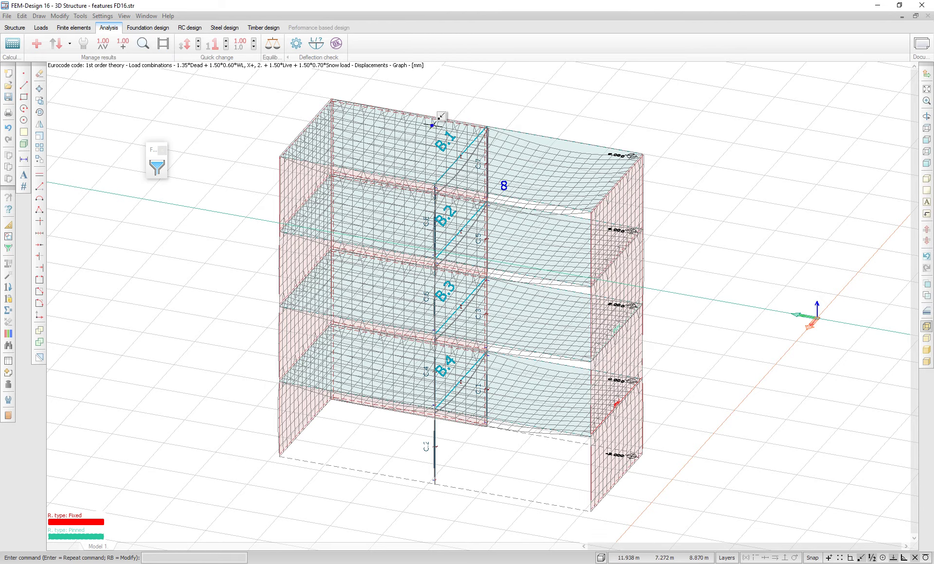
left_click(144, 44)
- Label beam B.1 diagrams with global max/min values, larger text and one more decimal
left_click(464, 168)
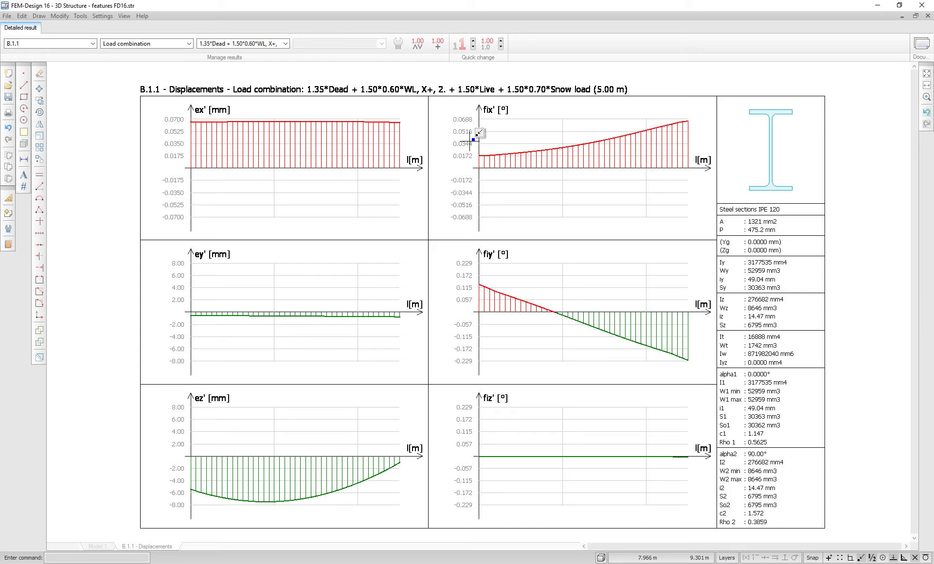
left_click(419, 44)
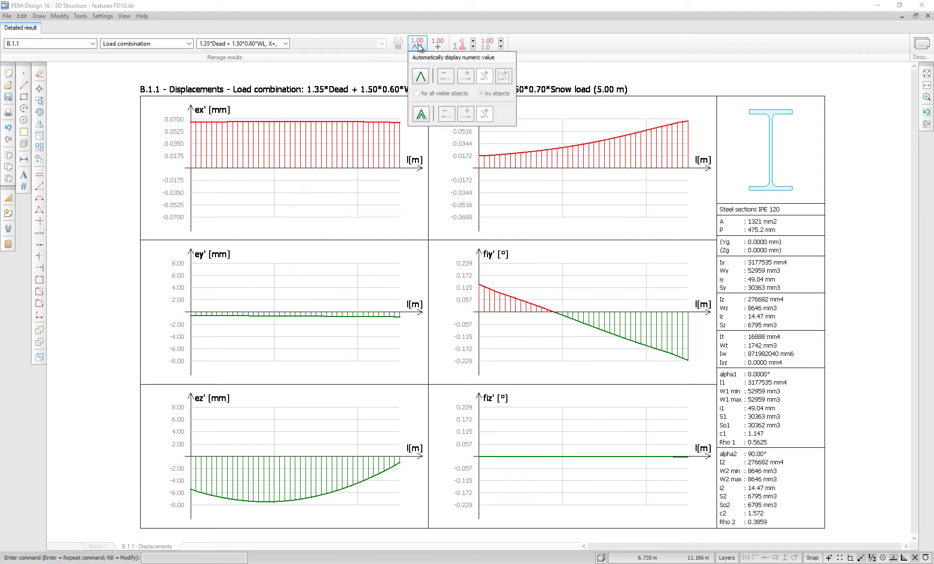
left_click(424, 76)
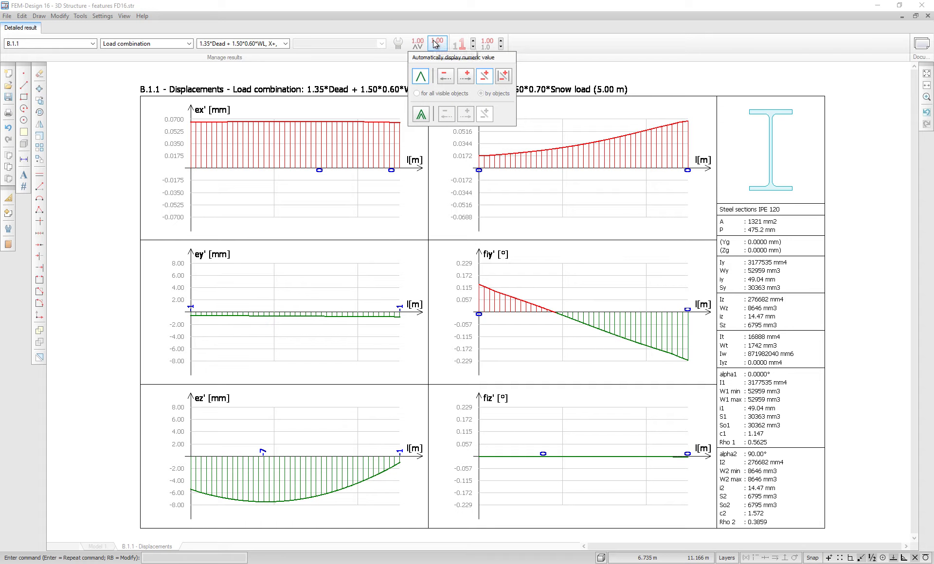
left_click(501, 44)
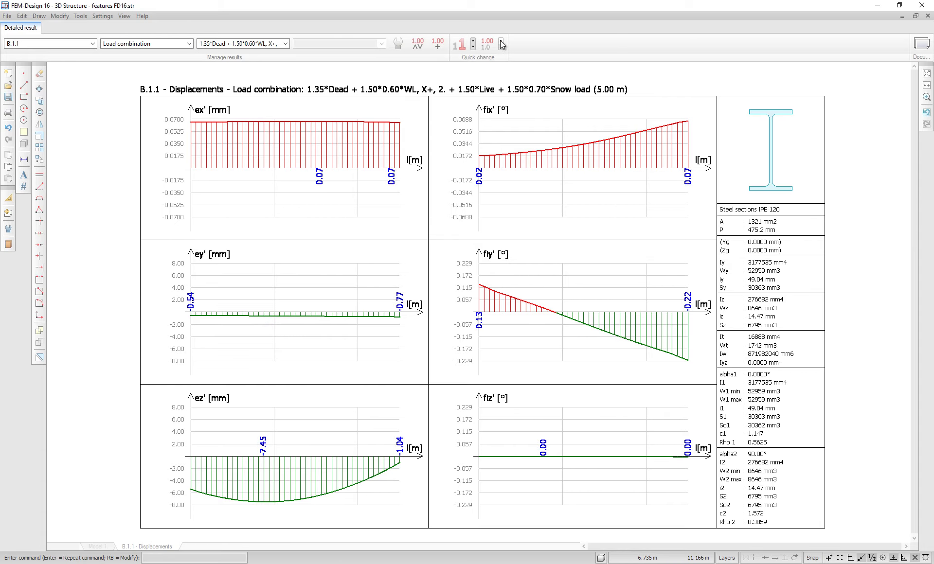
left_click(501, 45)
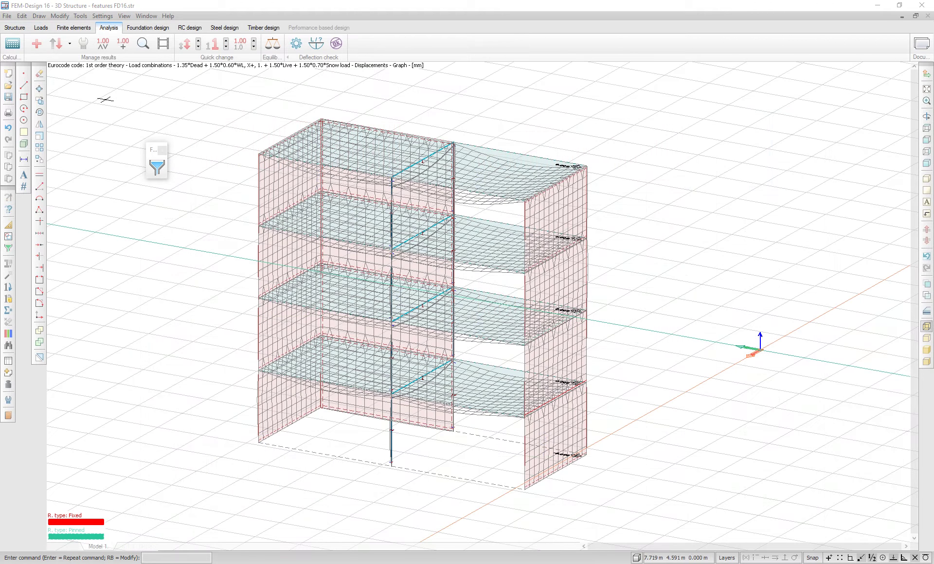
- Label the 8.3684 global maximum displacement and place a 0.5513 value on the right wall
left_click(102, 48)
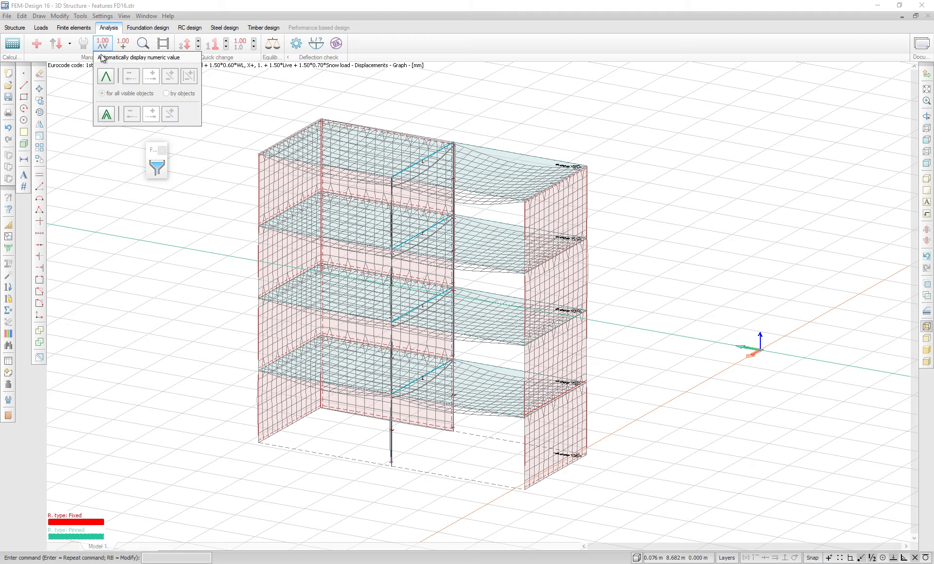
left_click(106, 76)
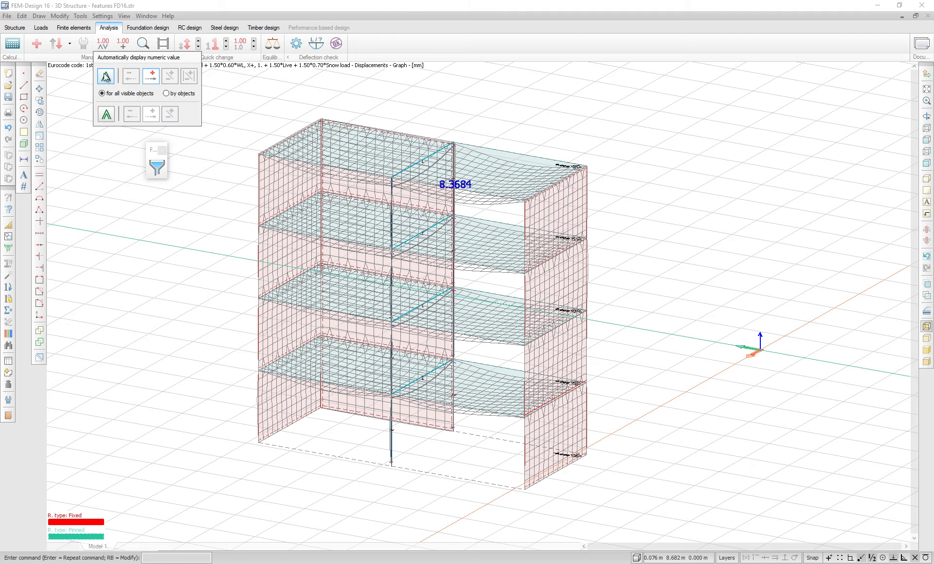
left_click(125, 49)
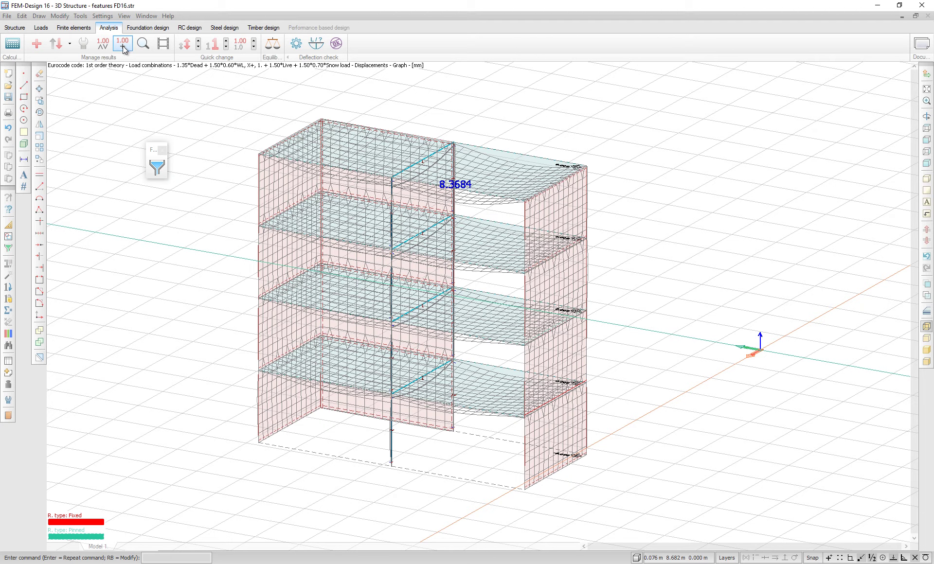
left_click(124, 49)
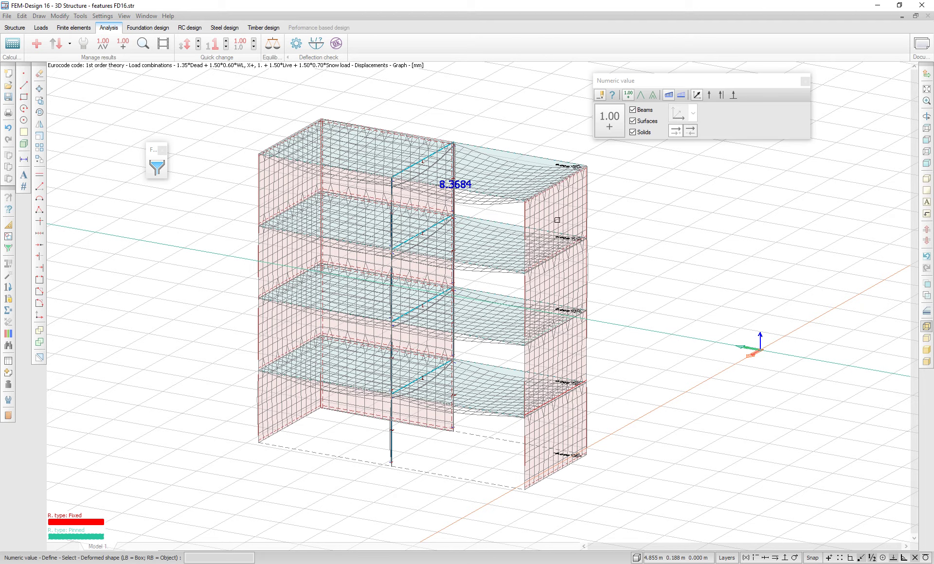
left_click(556, 218)
left_click(104, 45)
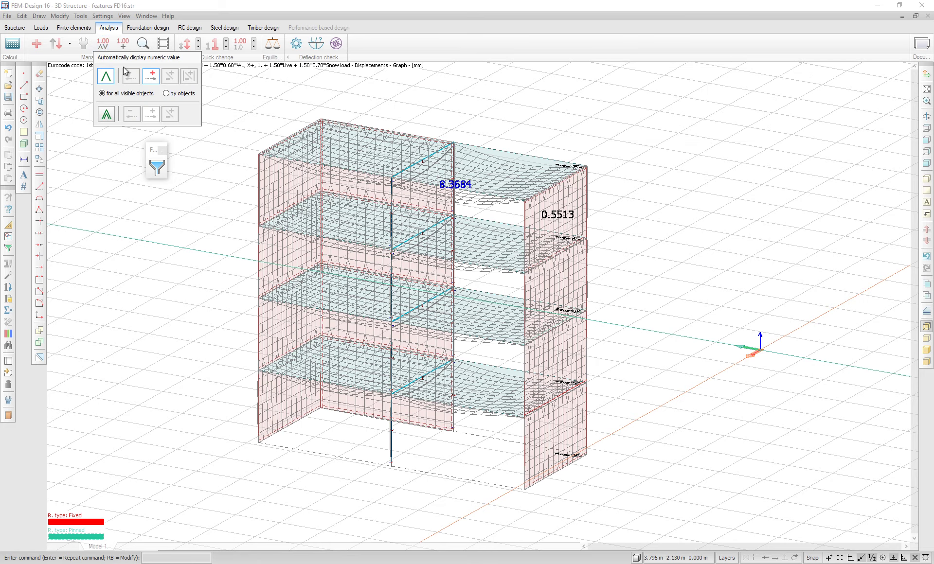
- Display load combination reactions instead of displacements, labelled with the 47.5708 maximum
left_click(38, 48)
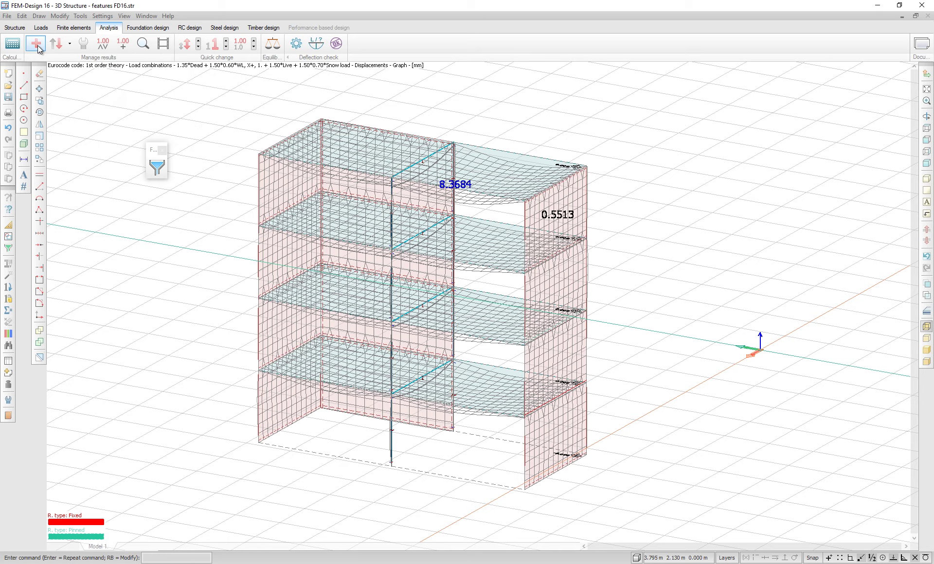
left_click(37, 48)
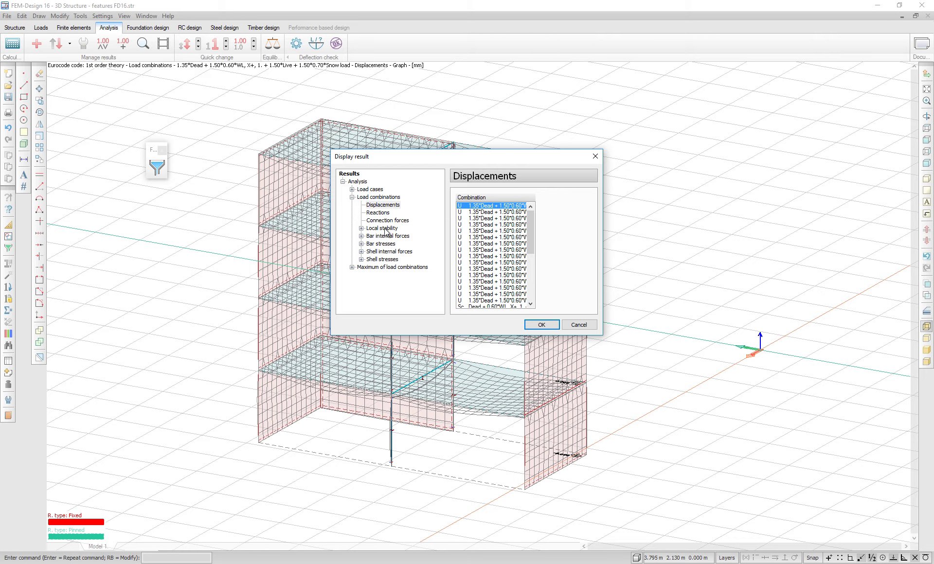
left_click(377, 213)
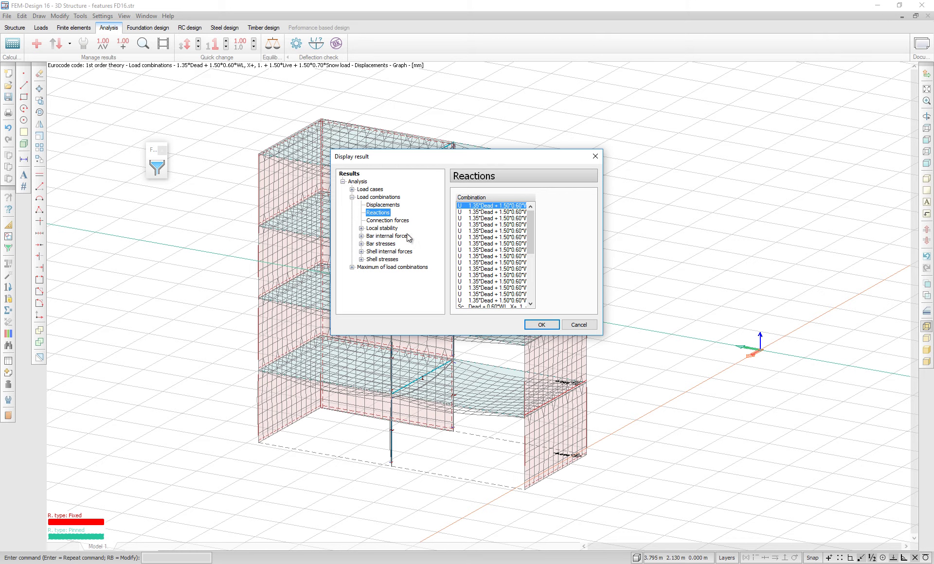
left_click(541, 325)
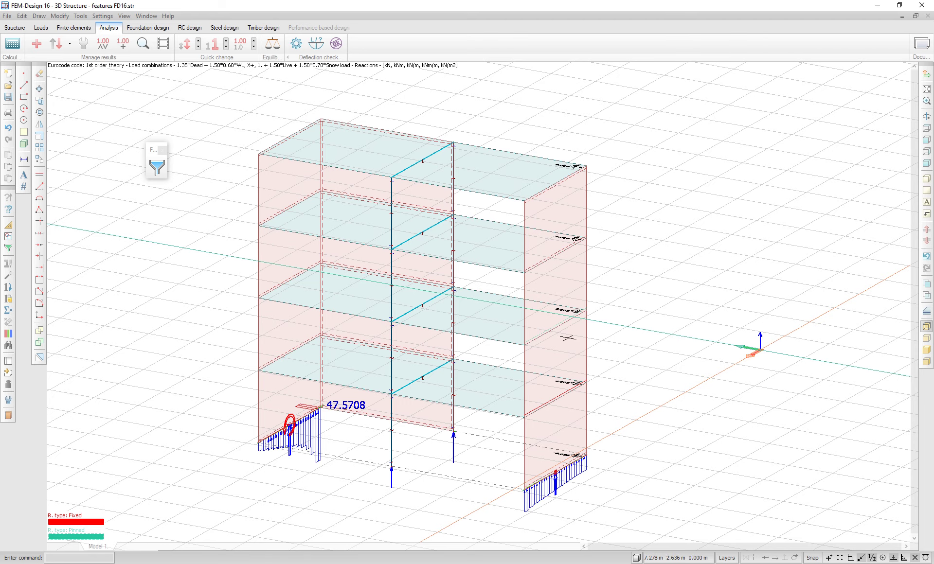
- Add the reactions view to documentation, dismiss the confirmation, and open Documentation
left_click(617, 274)
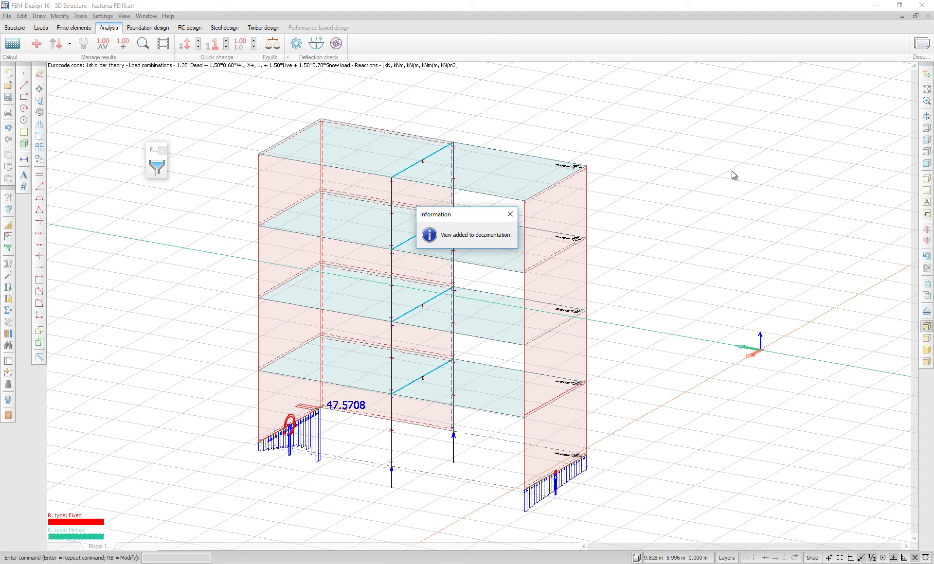
key("Return")
left_click(923, 48)
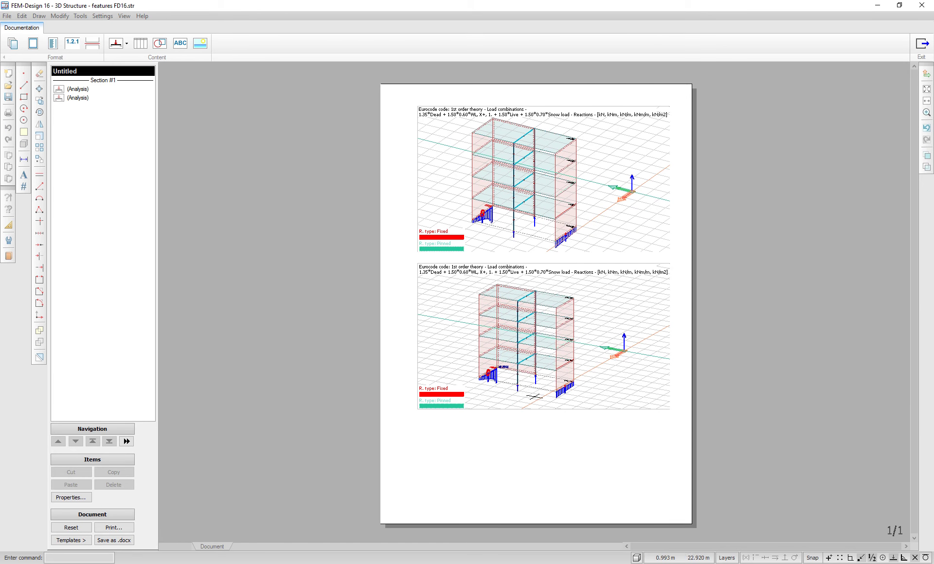
scroll(538, 381, "up", 2)
scroll(481, 360, "up", 1)
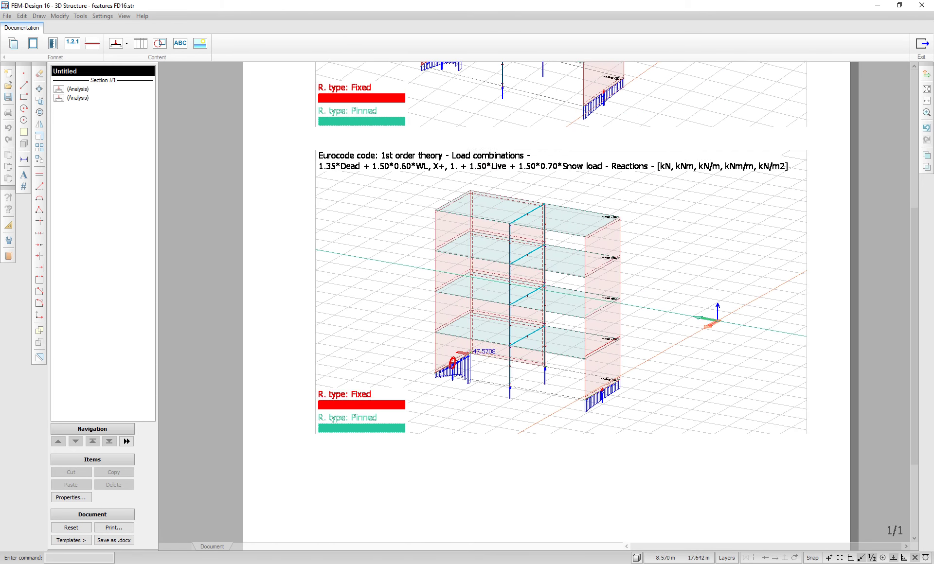
scroll(481, 360, "up", 2)
scroll(476, 357, "up", 1)
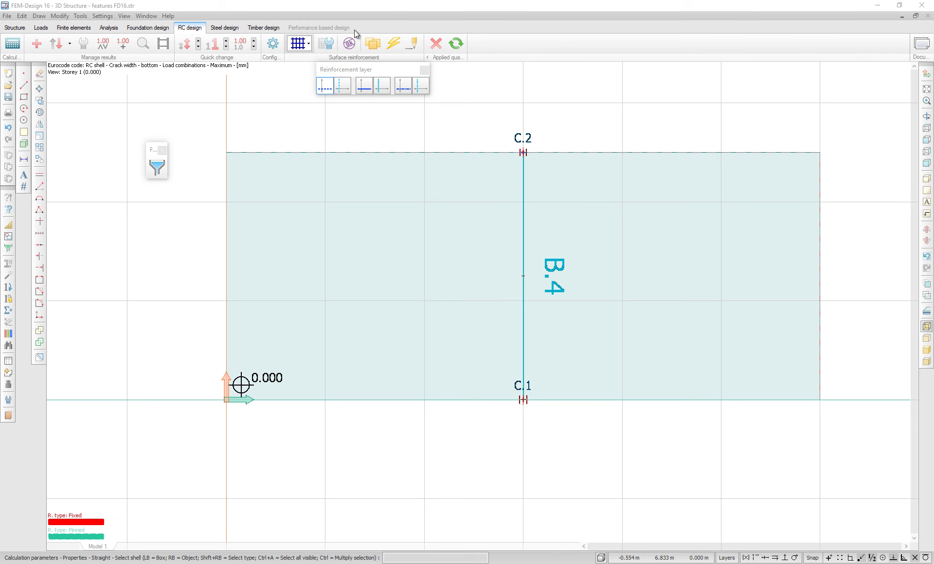
- Check the storey plate in RC design: 0.1829 bottom crack width, 118% utilization
left_click(351, 45)
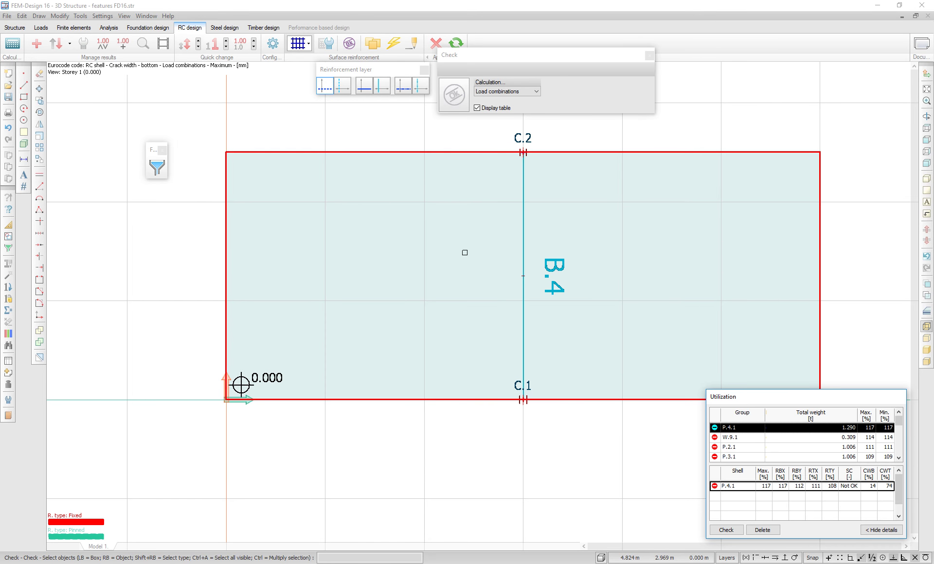
left_click(465, 252)
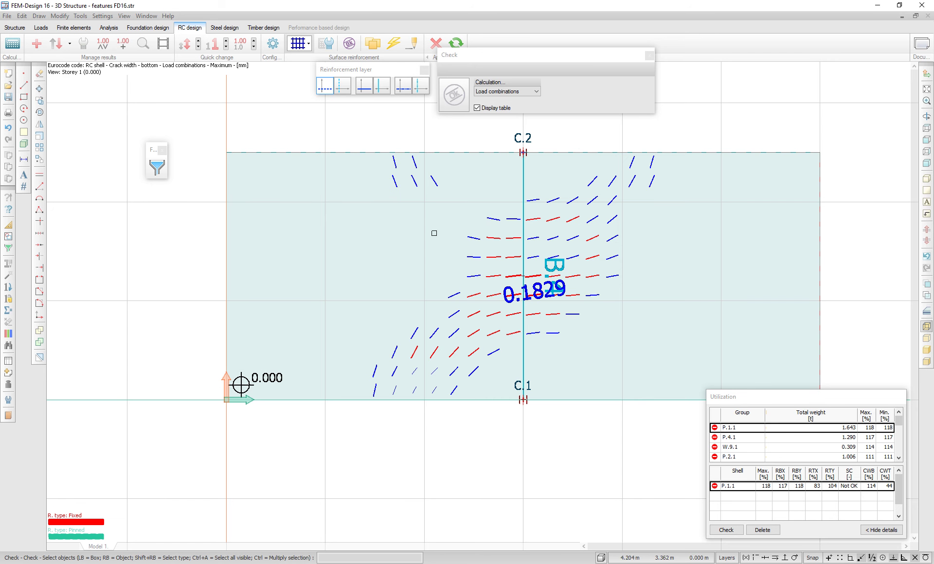
- Set the within-limit crack width colour to light green in Display options
left_click(83, 43)
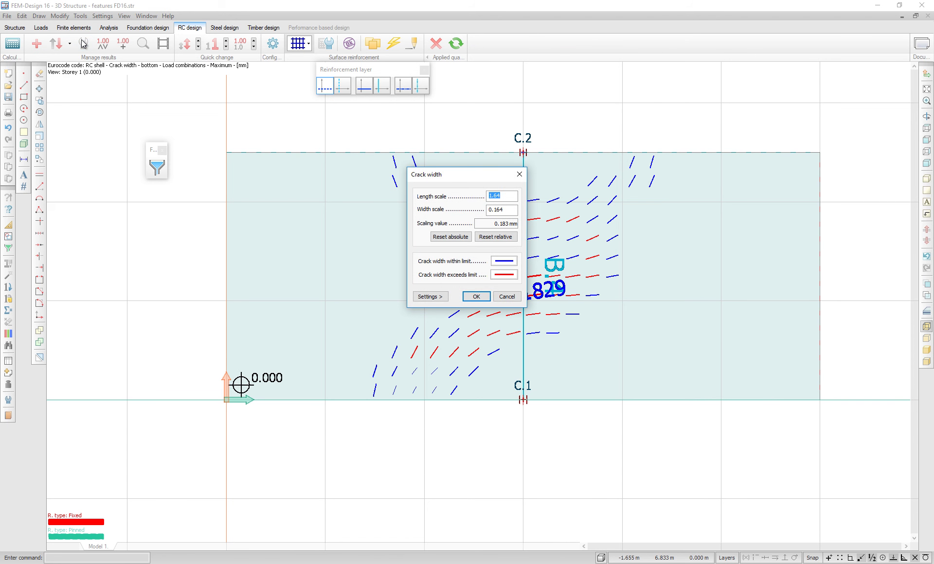
left_click_drag(455, 174, 673, 196)
left_click(719, 298)
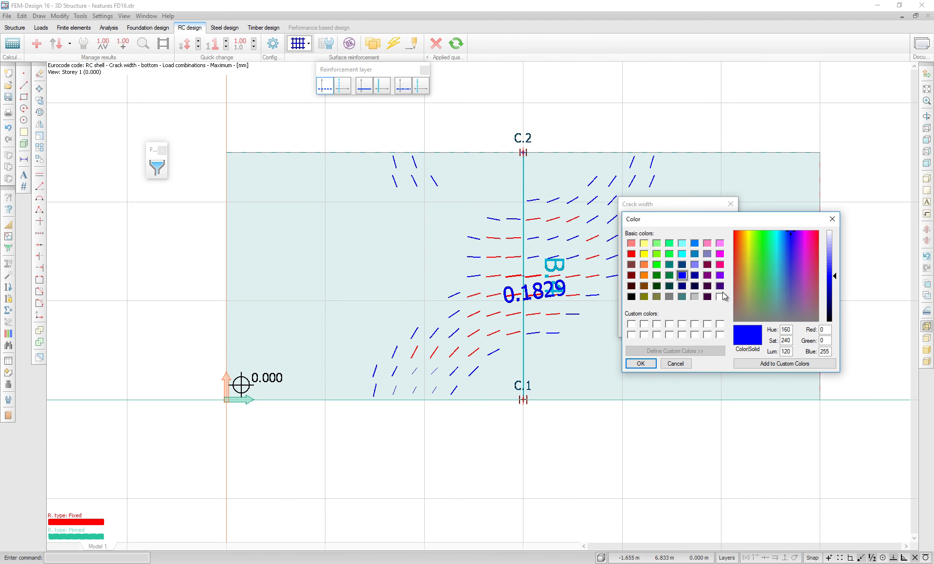
left_click(656, 253)
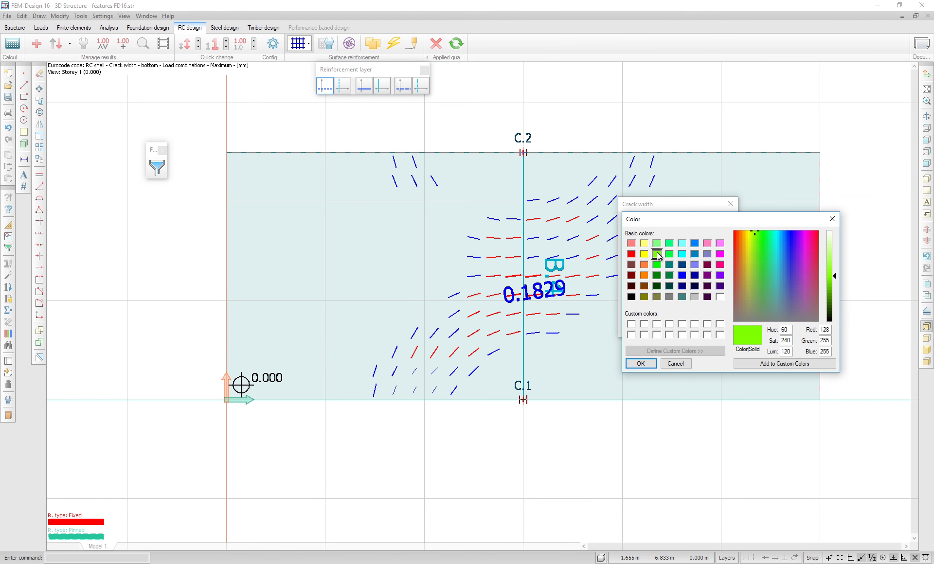
left_click(640, 363)
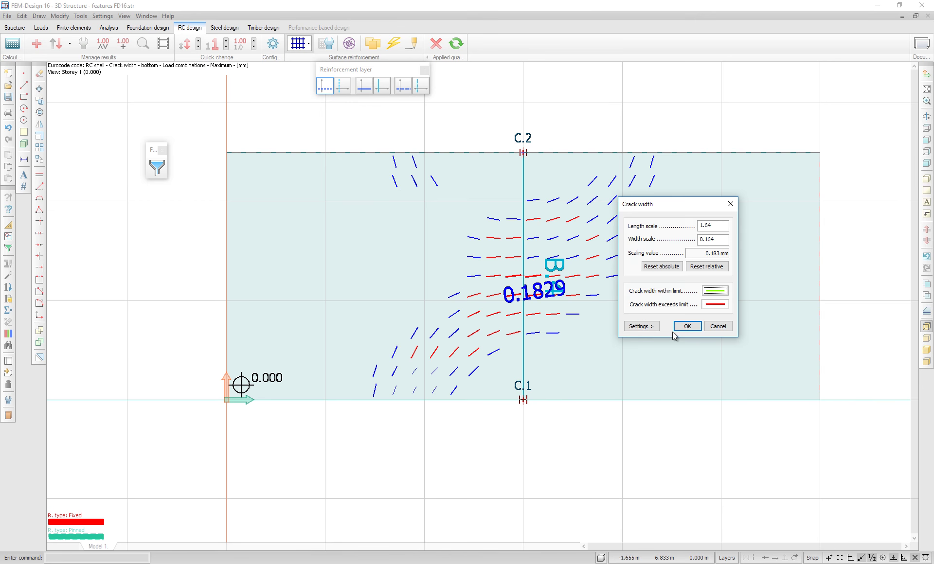
left_click(686, 327)
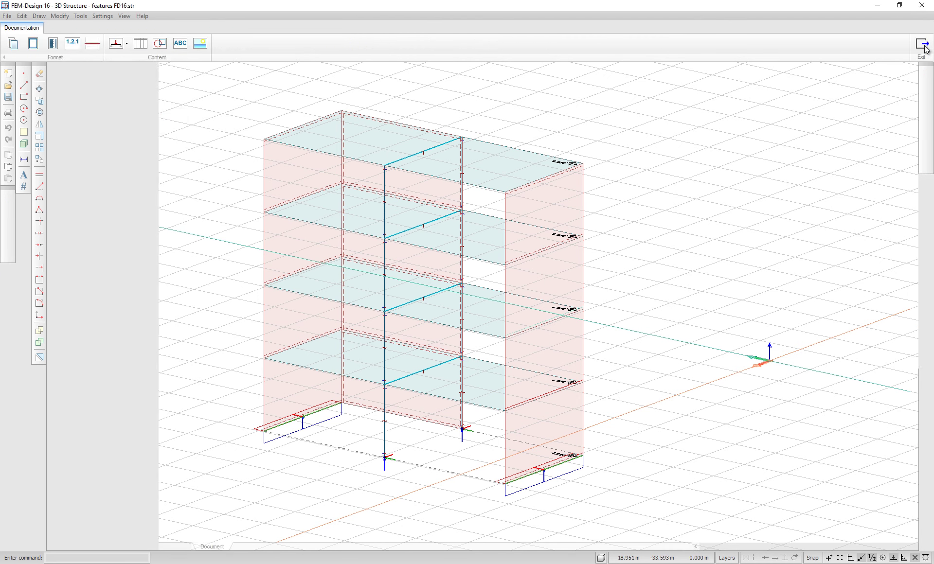
- Switch to the Documentation workspace to get a blank page
left_click(920, 45)
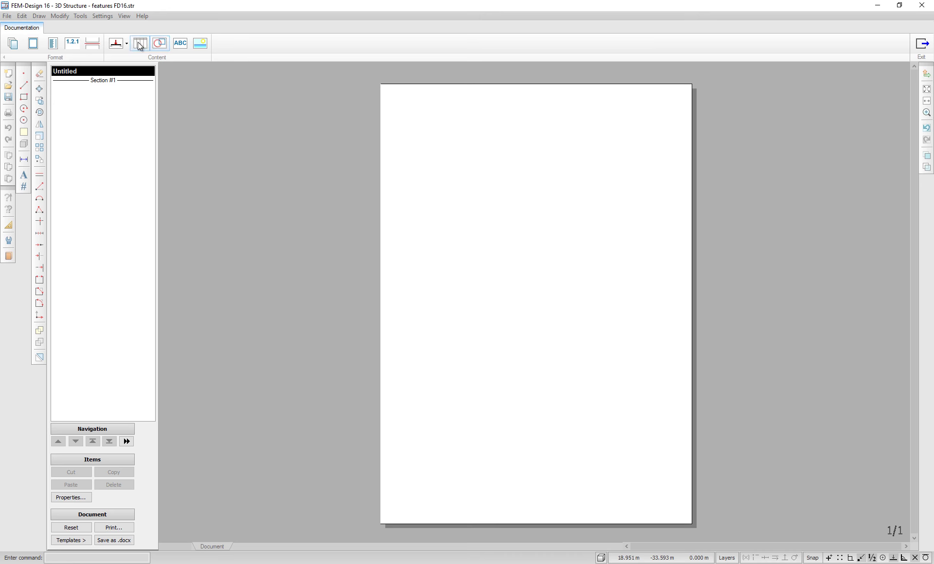
- Insert the Structure > Point support groups table, listing supports S.3 and S.4, into the documentation
left_click(141, 46)
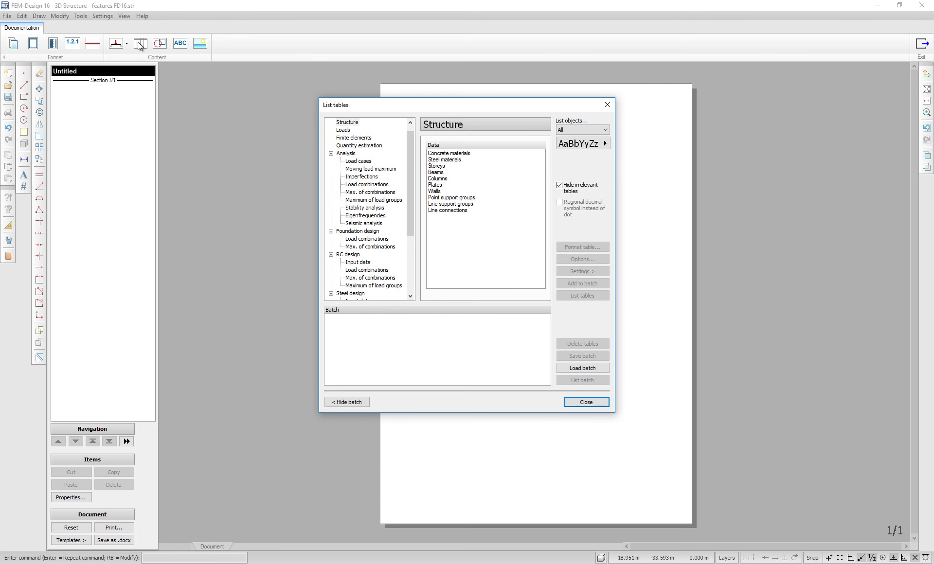
left_click(349, 125)
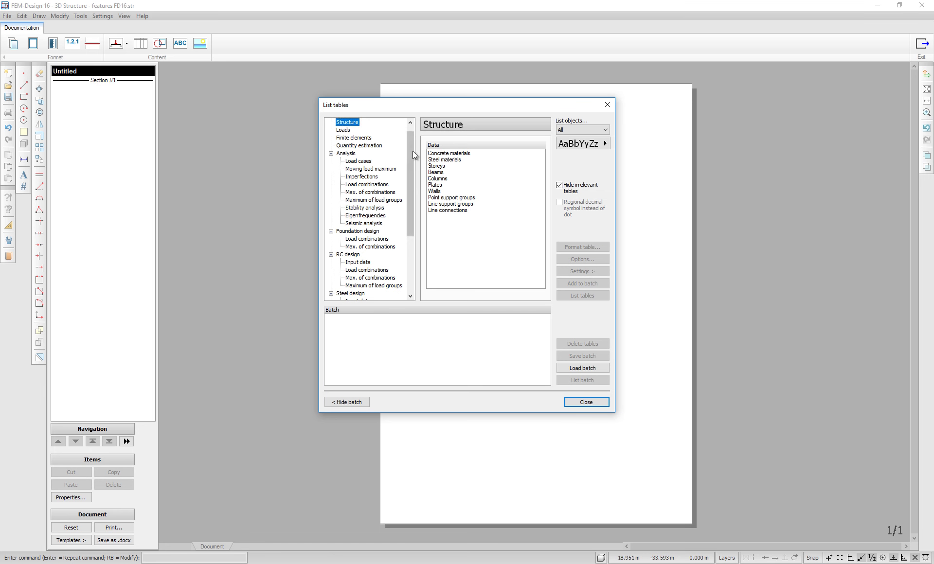
left_click(460, 199)
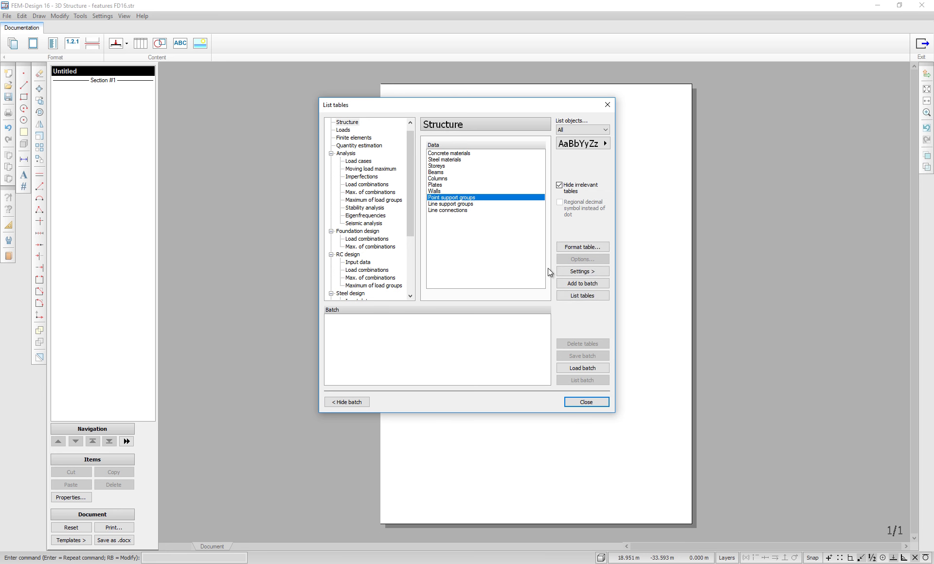
left_click(579, 296)
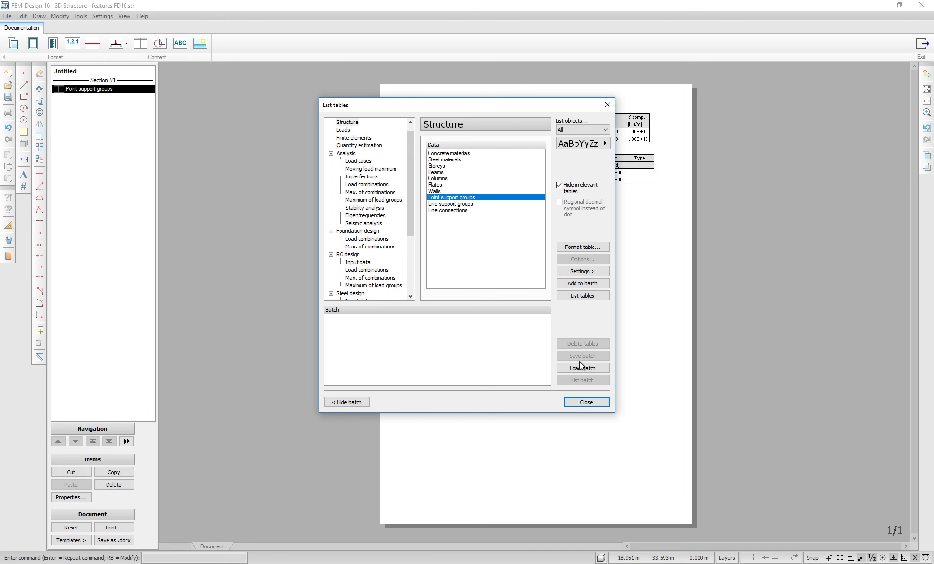
left_click(589, 401)
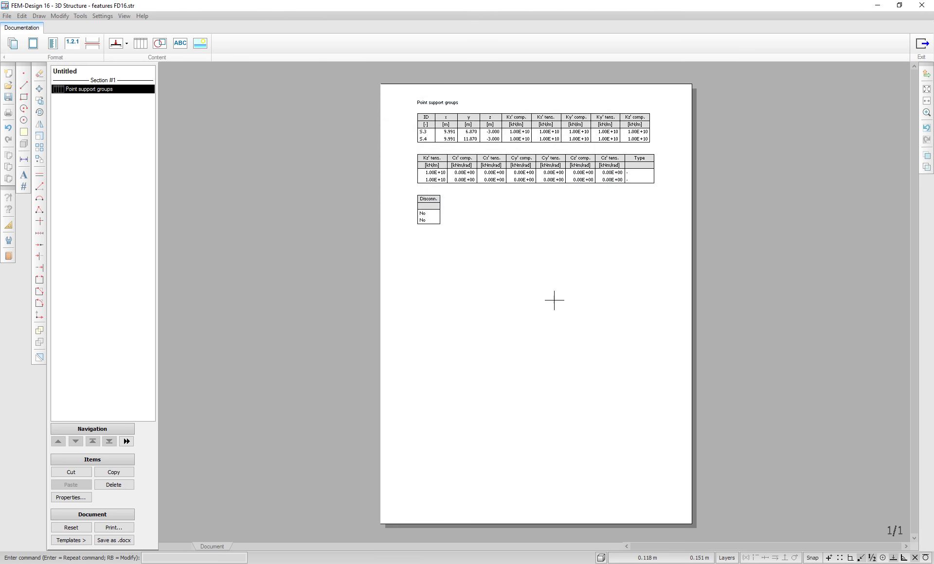
scroll(461, 138, "up", 2)
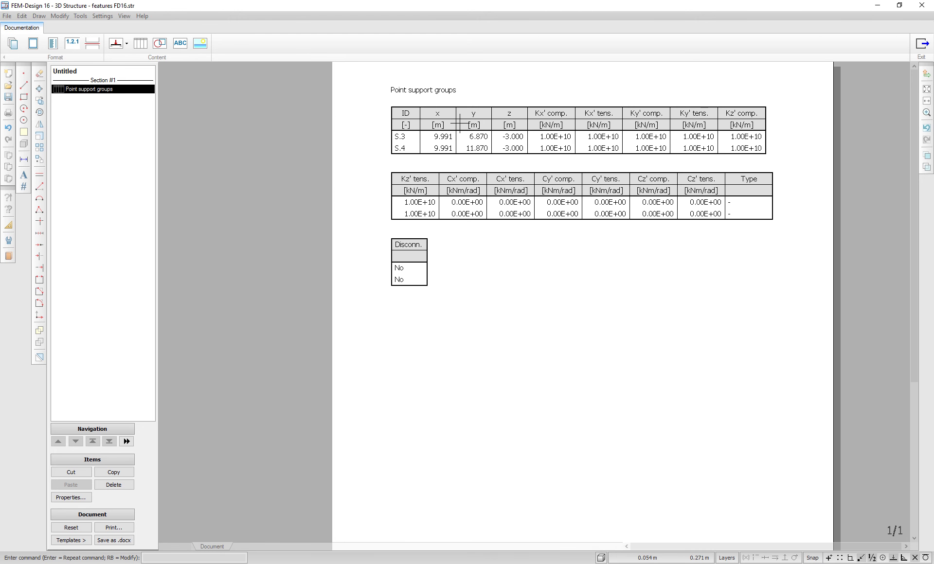